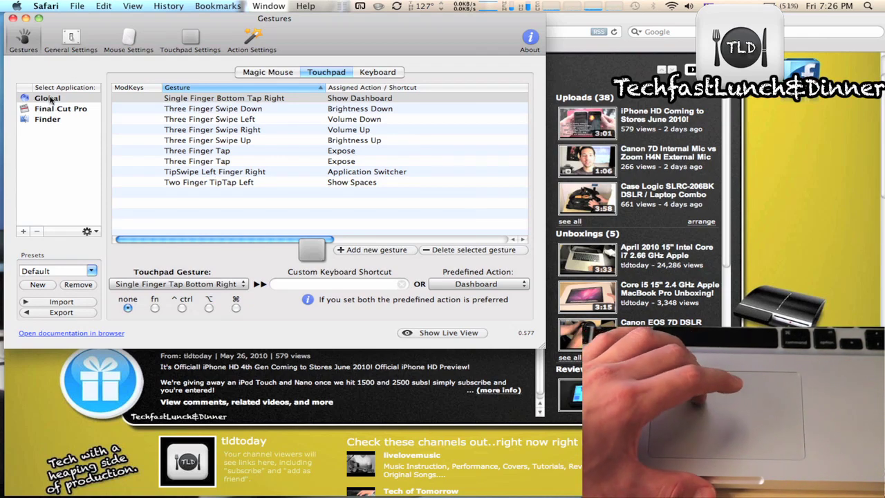
Add a new gesture entry and initially set it to Three Finger Tap
{"action": "mouse_move", "coordinate": [49, 99]}
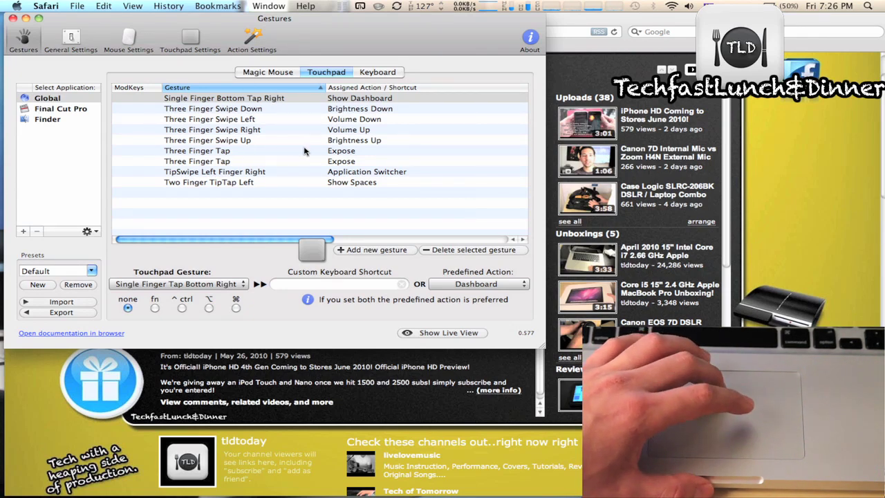
{"action": "left_click", "coordinate": [357, 252]}
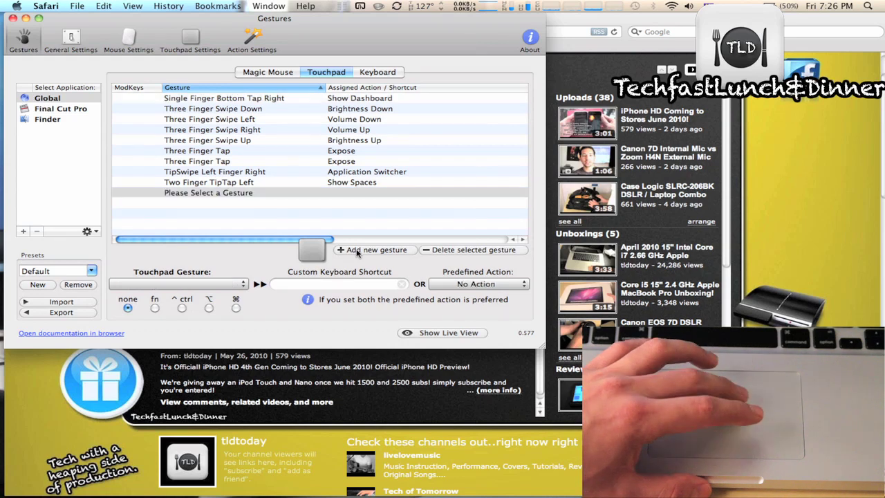
{"action": "left_click", "coordinate": [240, 195]}
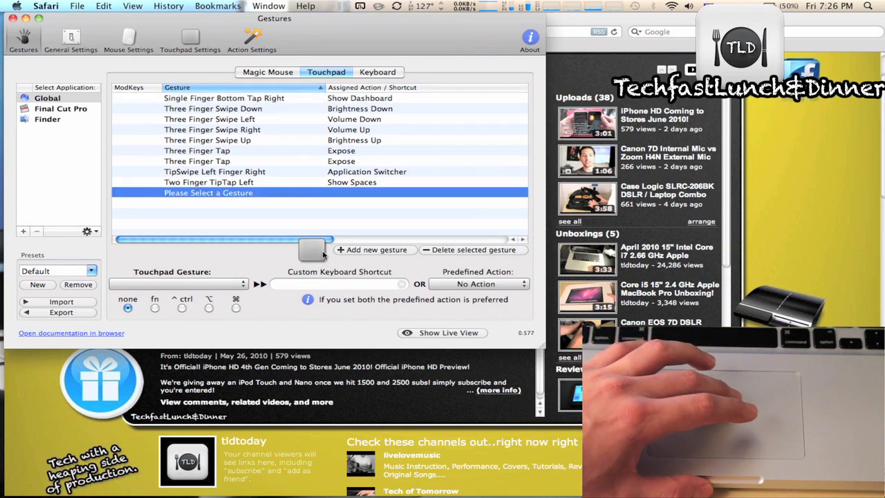
{"action": "left_click", "coordinate": [228, 282]}
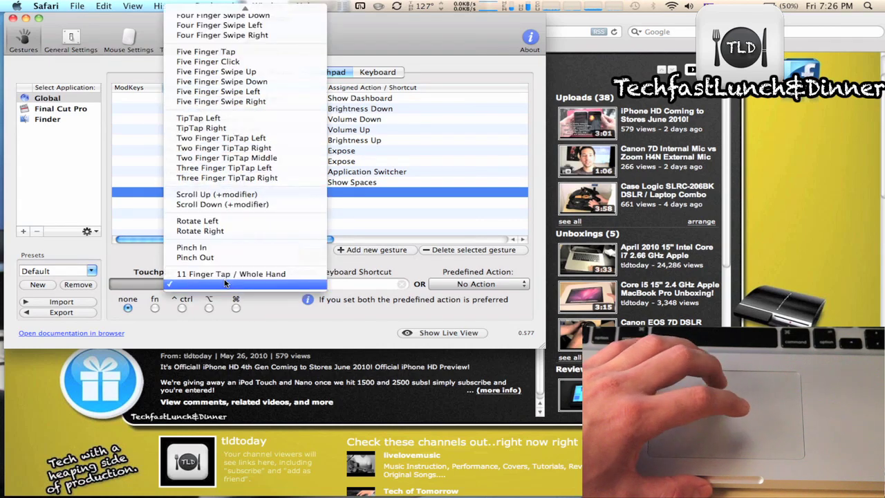
{"action": "scroll", "coordinate": [226, 213], "scroll_direction": "up", "scroll_amount": 5}
{"action": "scroll", "coordinate": [227, 214], "scroll_direction": "up", "scroll_amount": 5}
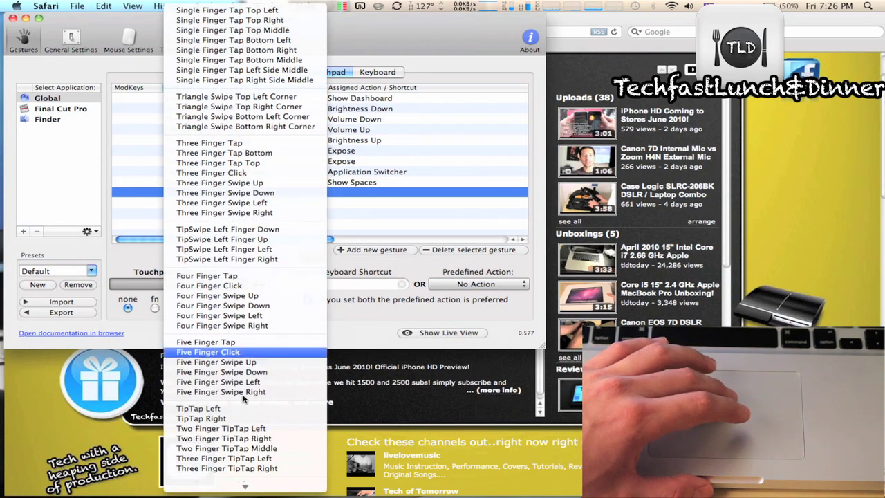
{"action": "scroll", "coordinate": [247, 486], "scroll_direction": "down", "scroll_amount": 1}
{"action": "left_click", "coordinate": [221, 134]}
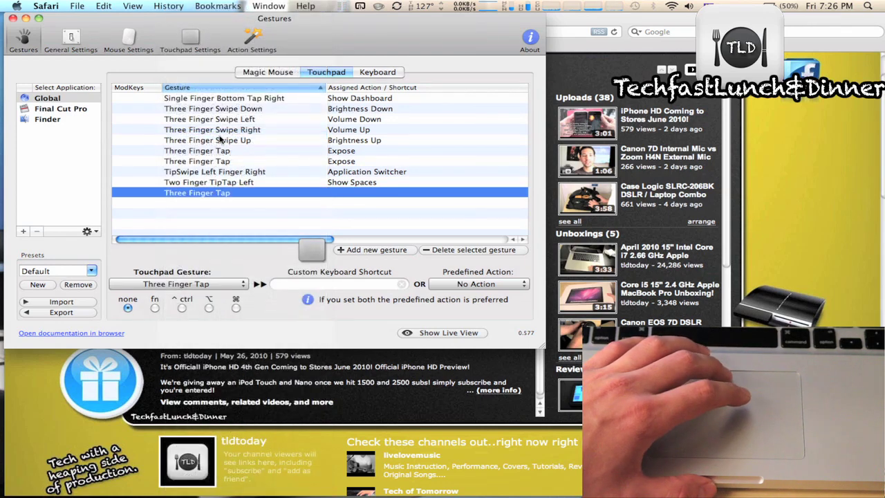
Change the new gesture to Triangle Swipe Top Left Corner
{"action": "left_click", "coordinate": [209, 287]}
{"action": "scroll", "coordinate": [209, 290], "scroll_direction": "down", "scroll_amount": 8}
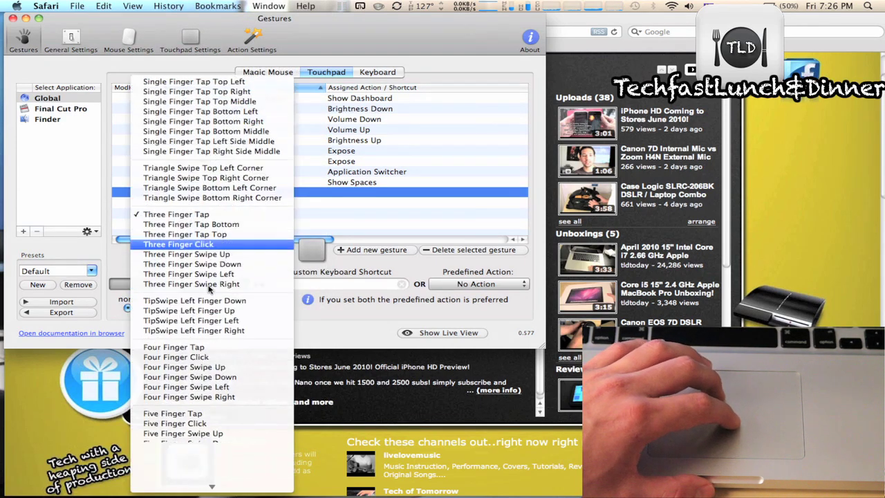
{"action": "scroll", "coordinate": [209, 289], "scroll_direction": "up", "scroll_amount": 3}
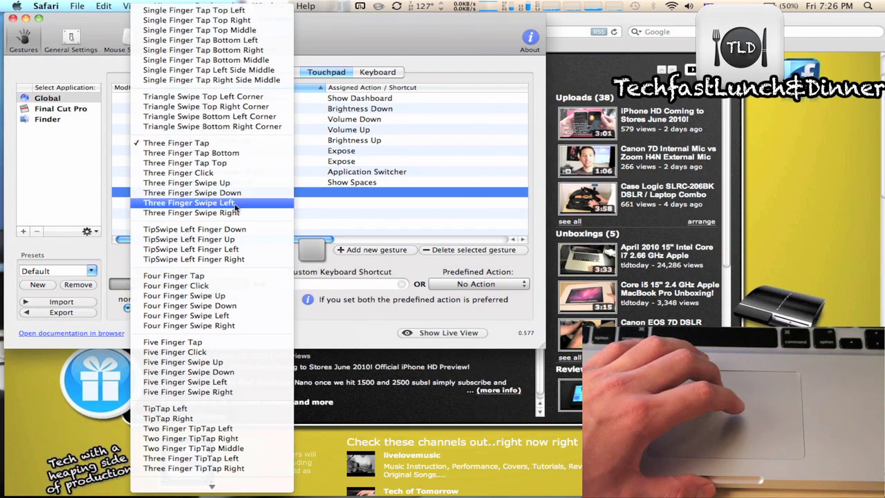
{"action": "left_click", "coordinate": [217, 98]}
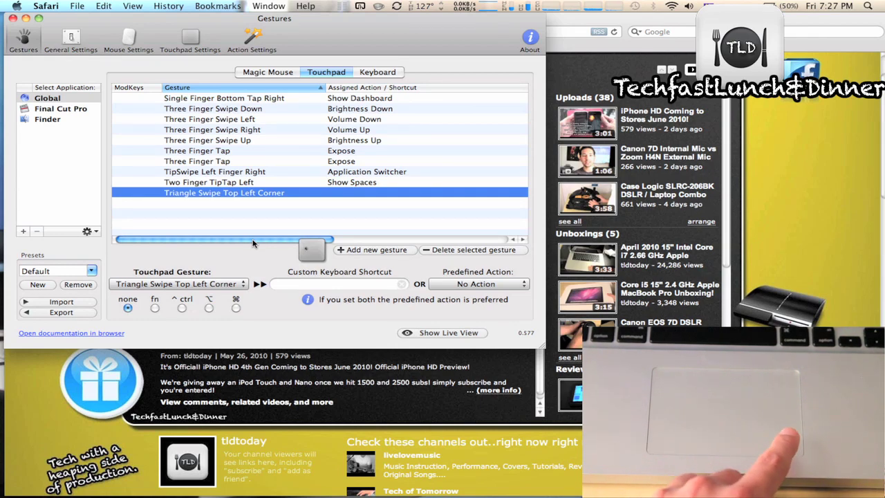
Open and close Dashboard a couple of times to test its gesture
{"action": "key", "text": "F12"}
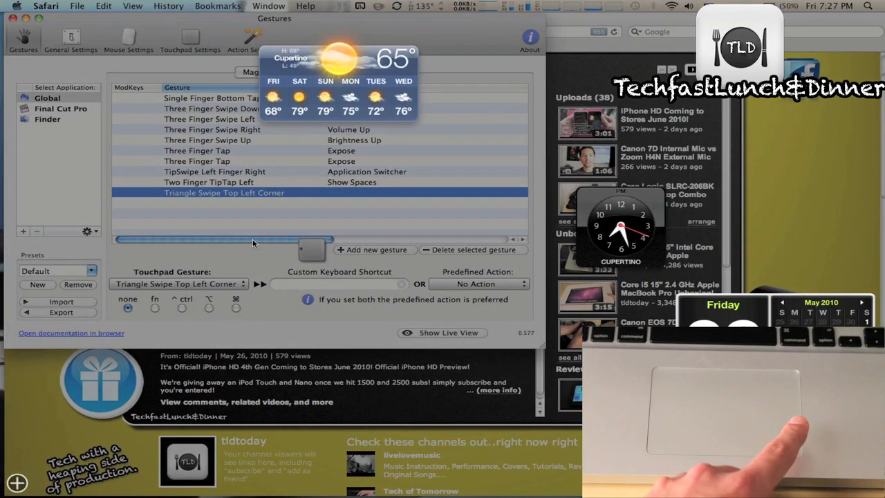
{"action": "key", "text": "F12"}
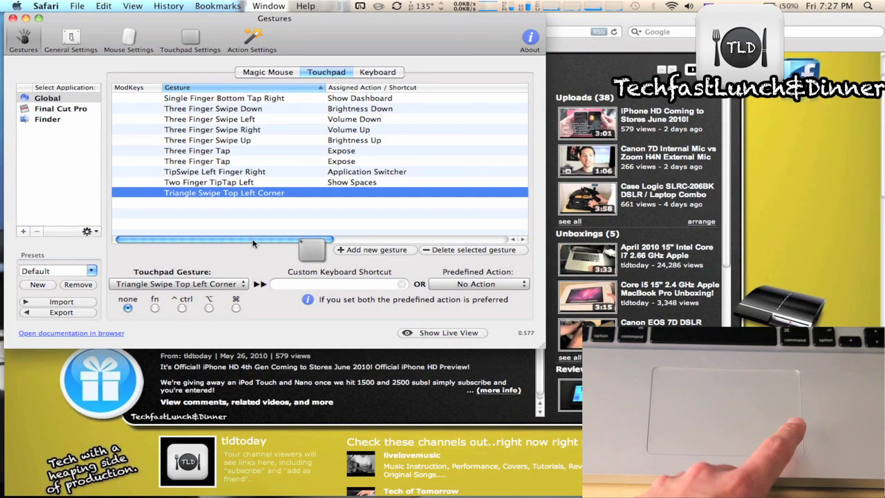
{"action": "key", "text": "F12"}
{"action": "key", "text": "F12"}
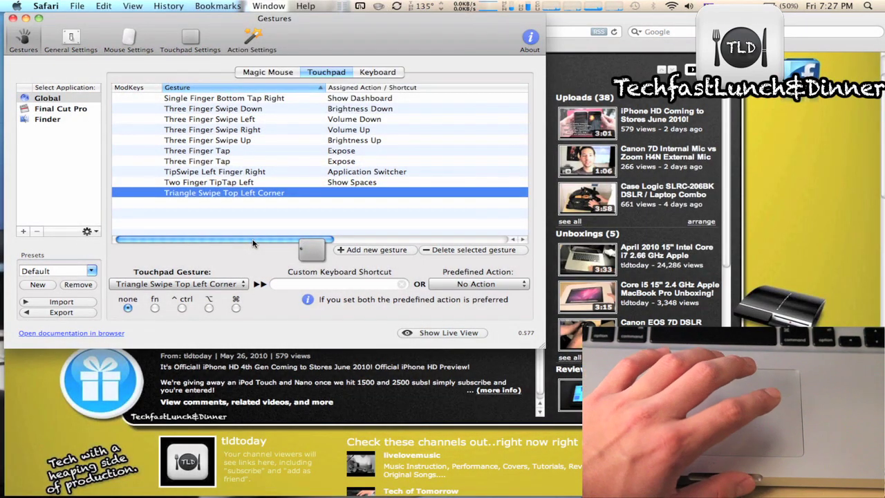
Raise the screen brightness, then lower it two notches
{"action": "key", "text": "XF86MonBrightnessUp"}
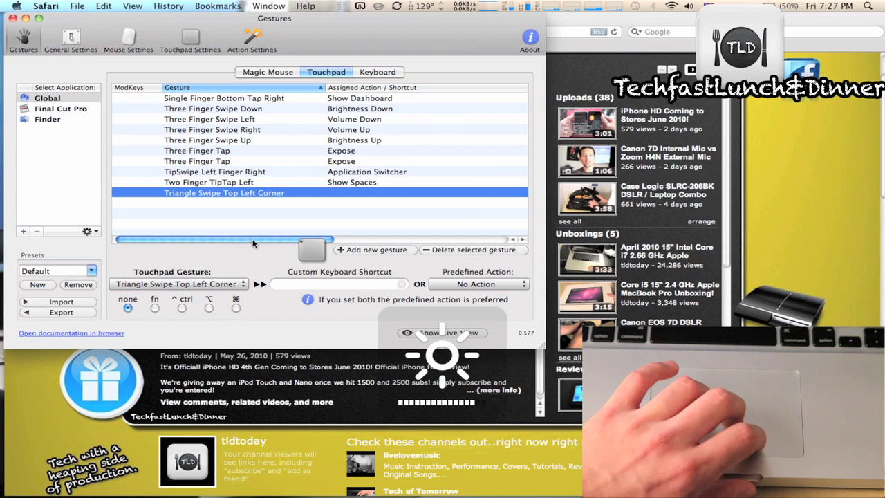
{"action": "key", "text": "XF86MonBrightnessDown"}
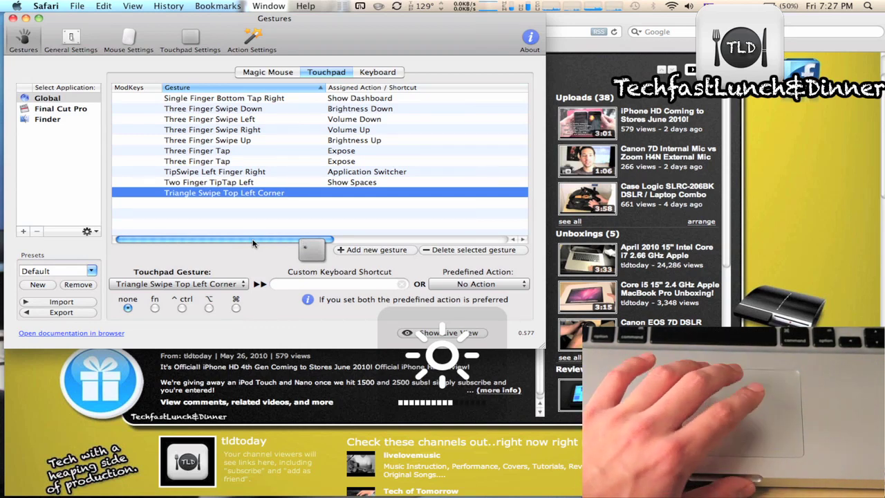
{"action": "key", "text": "XF86MonBrightnessDown"}
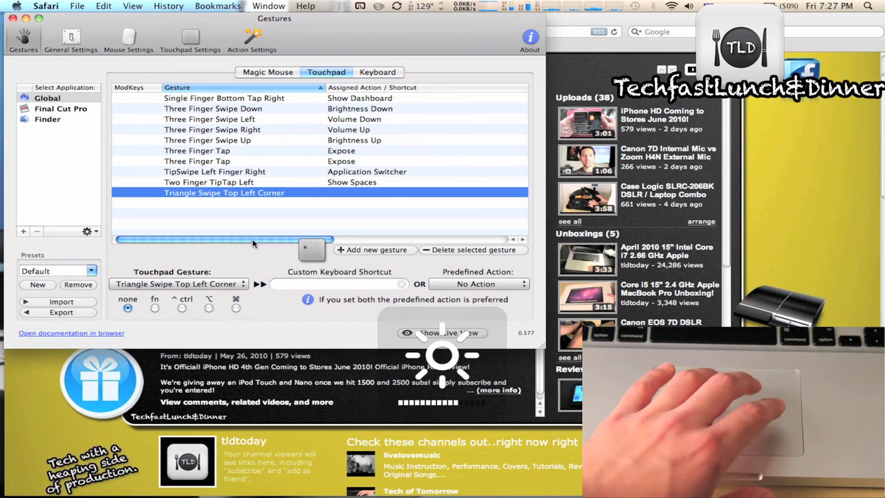
Adjust the volume down and up, raise brightness, then show all windows in Exposé
{"action": "key", "text": "XF86AudioLowerVolume"}
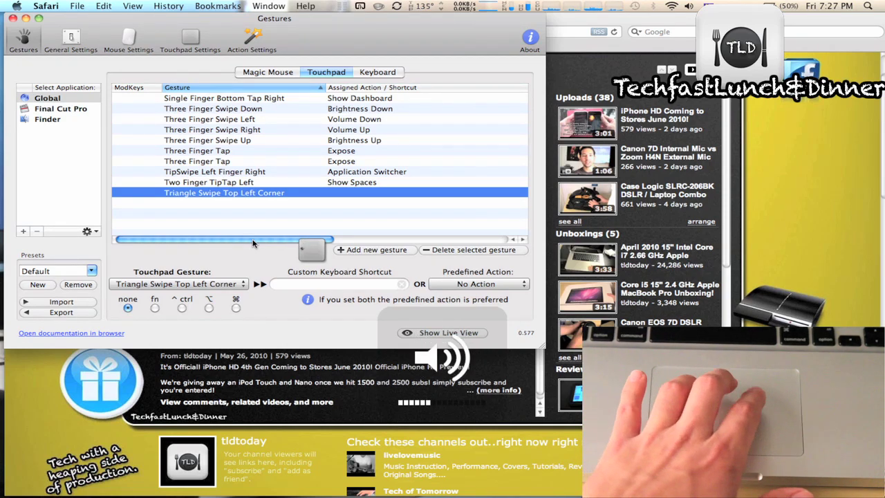
{"action": "key", "text": "XF86MonBrightnessUp"}
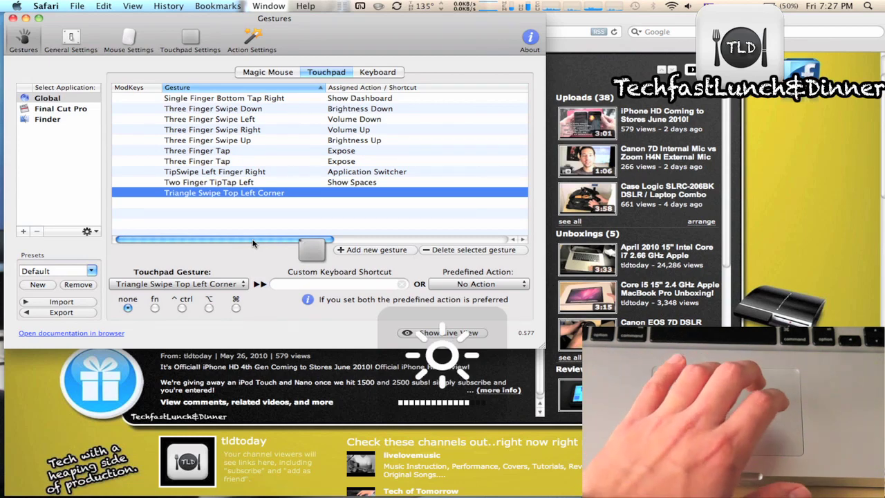
{"action": "key", "text": "XF86AudioLowerVolume"}
{"action": "key", "text": "XF86AudioRaiseVolume"}
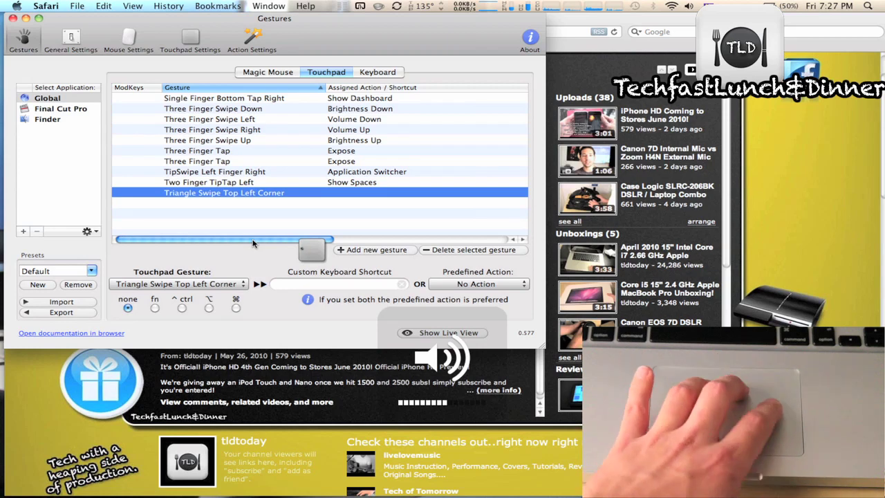
{"action": "key", "text": "XF86AudioRaiseVolume"}
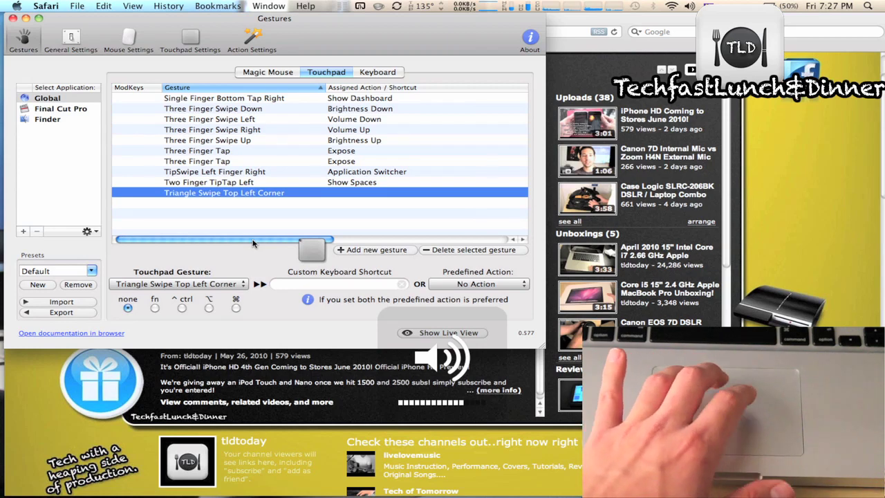
{"action": "key", "text": "XF86AudioLowerVolume"}
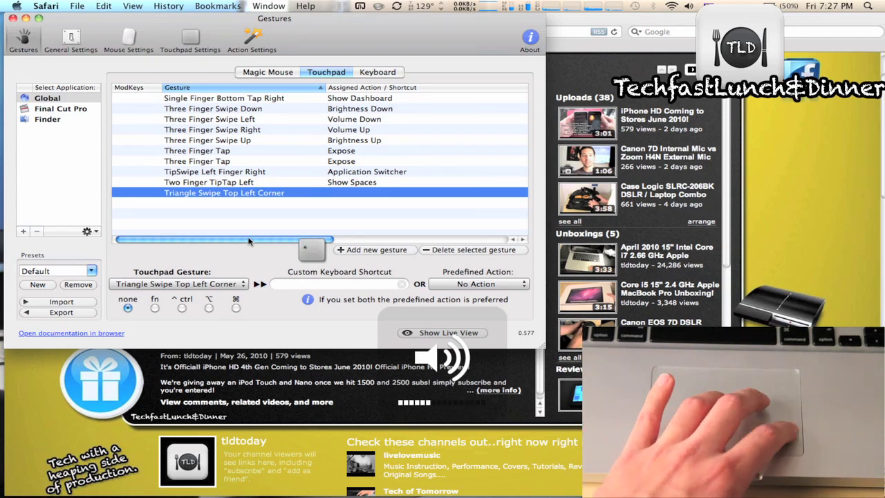
{"action": "key", "text": "XF86AudioLowerVolume"}
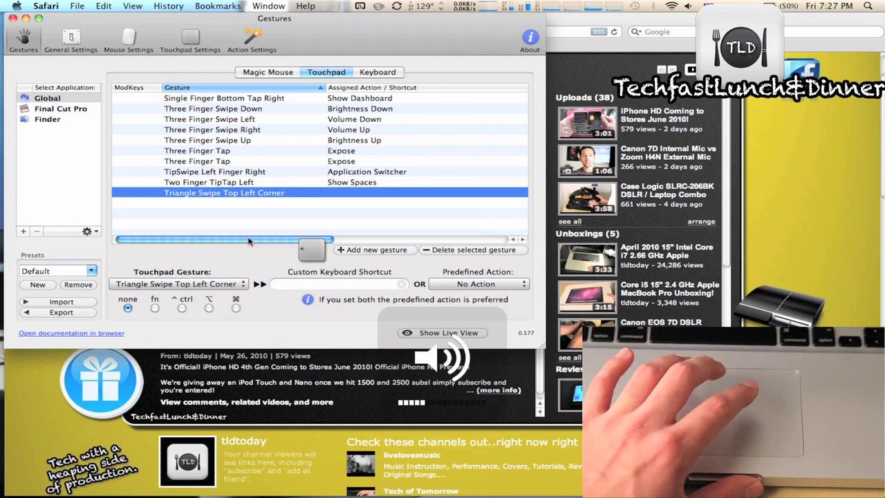
{"action": "key", "text": "XF86MonBrightnessUp"}
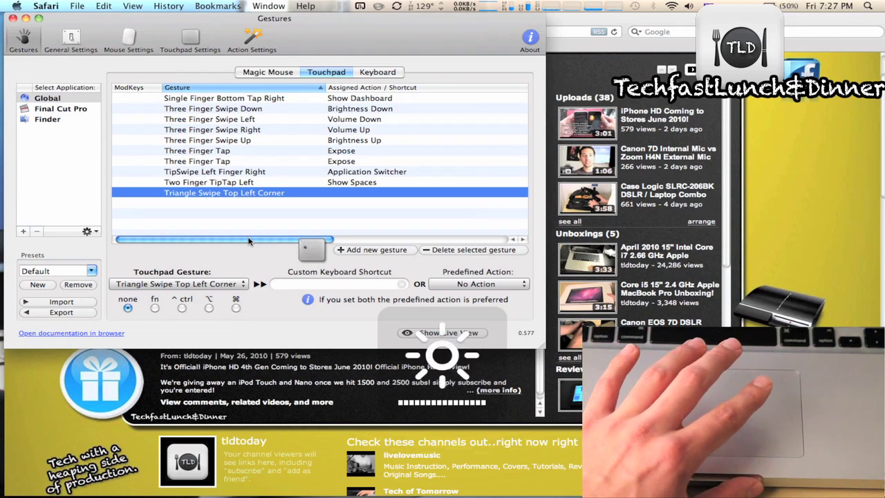
{"action": "key", "text": "F9"}
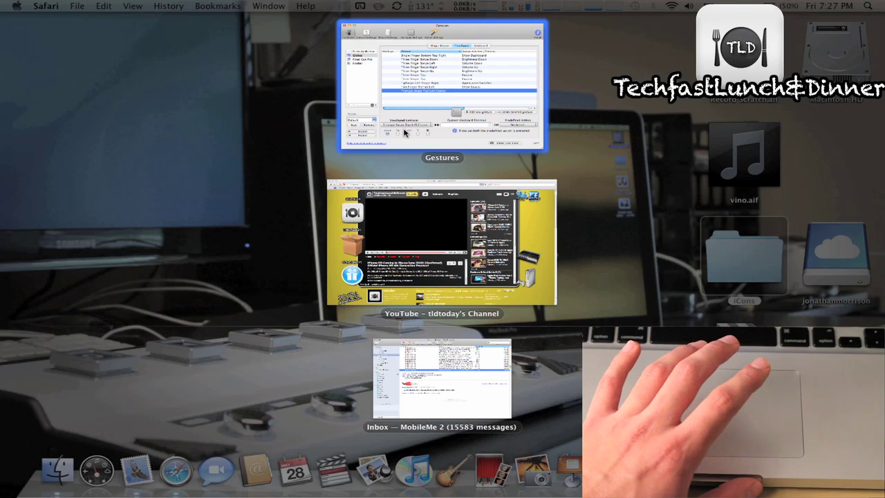
{"action": "left_click", "coordinate": [405, 133]}
{"action": "key", "text": "F9"}
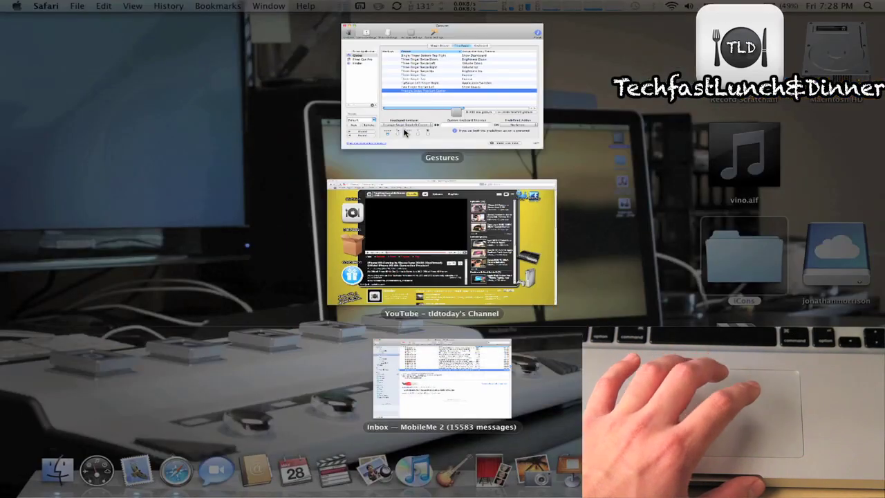
{"action": "left_click", "coordinate": [456, 274]}
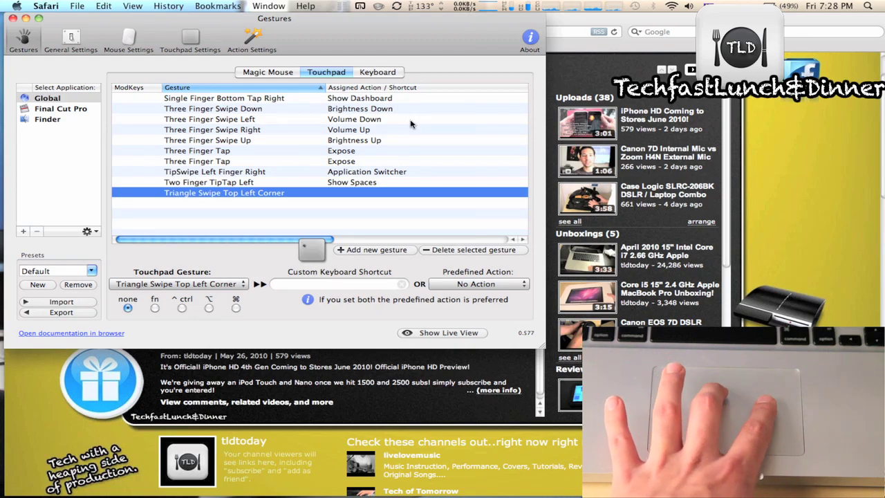
{"action": "key", "text": "F8"}
{"action": "key", "text": "F8"}
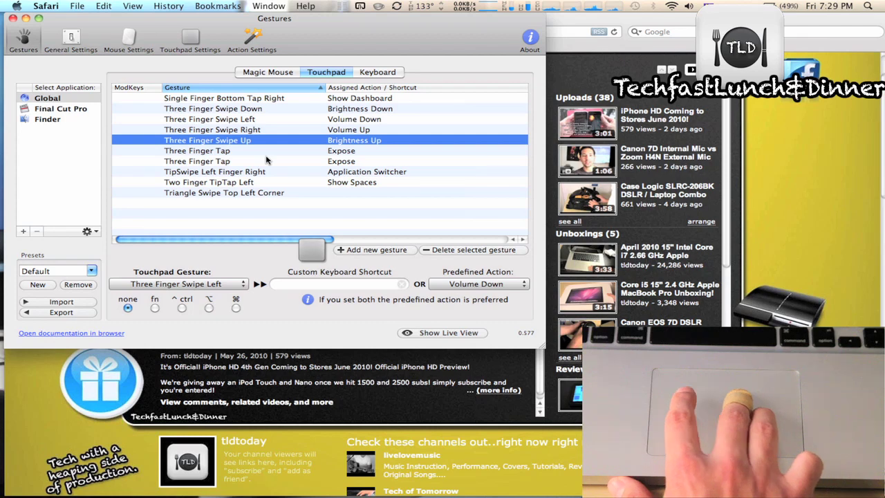
{"action": "key", "text": "super+Tab"}
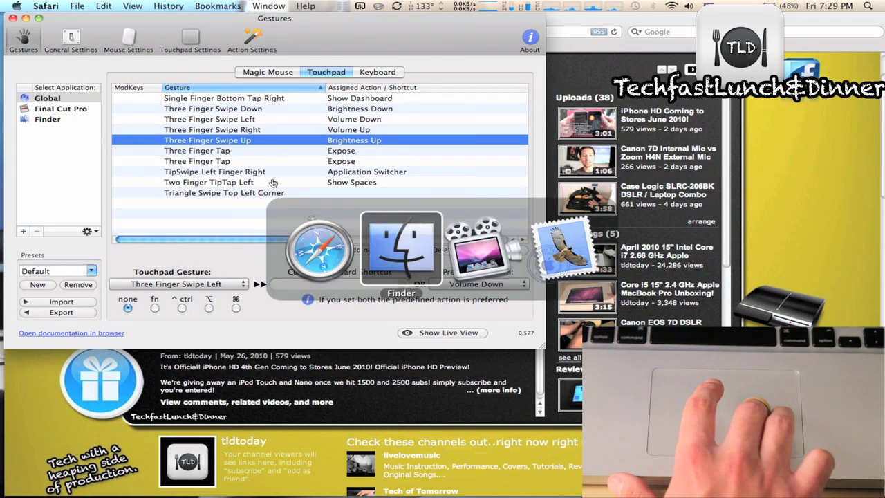
{"action": "key", "text": "super+shift+Tab"}
{"action": "key", "text": "super+Tab"}
{"action": "key", "text": "super+Tab"}
{"action": "key", "text": "super+Tab"}
{"action": "key", "text": "Escape"}
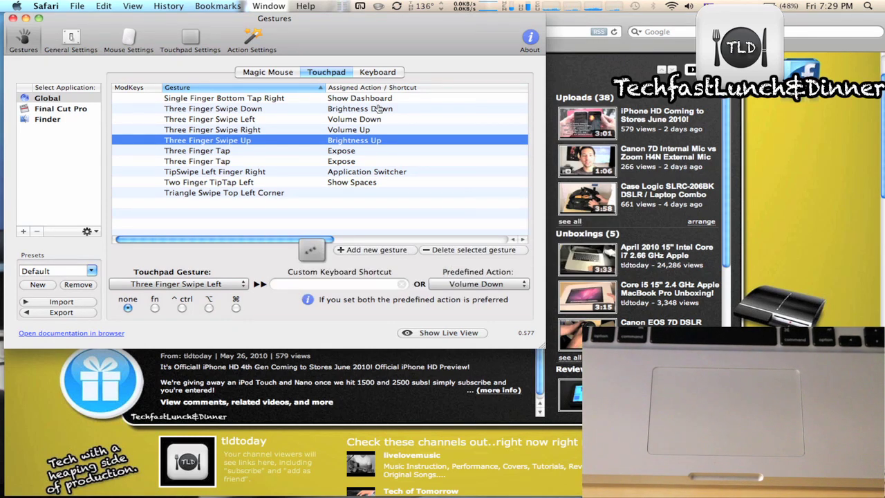